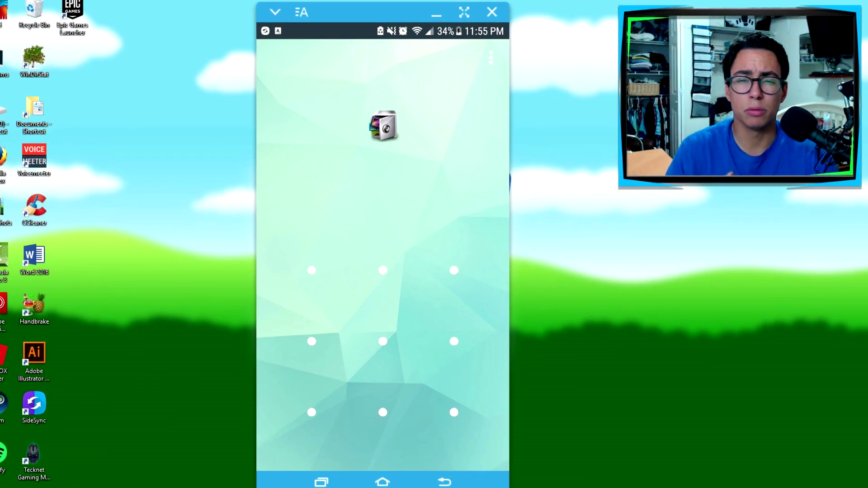
Unlock AppLock by drawing the saved pattern on the 3x3 grid.
drag(309, 367, 406, 422)
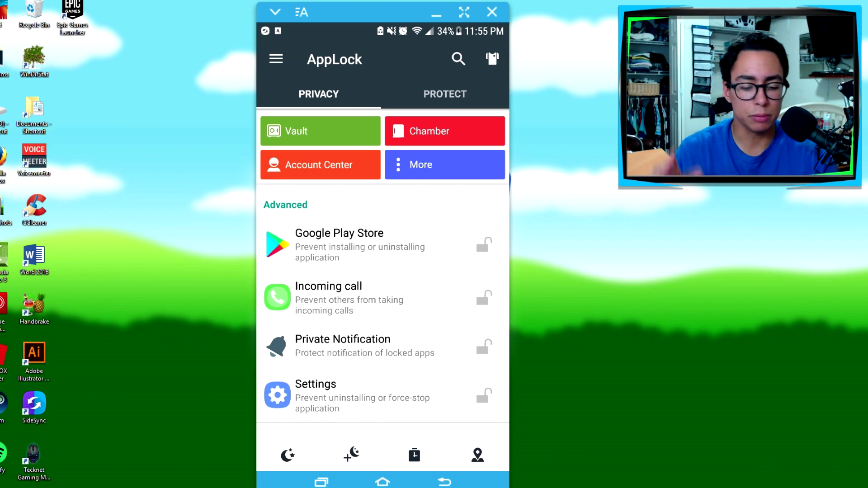
scroll(383, 272, down, 4)
scroll(383, 272, up, 4)
scroll(383, 271, down, 5)
scroll(383, 271, down, 5)
scroll(383, 271, down, 5)
scroll(383, 271, down, 5)
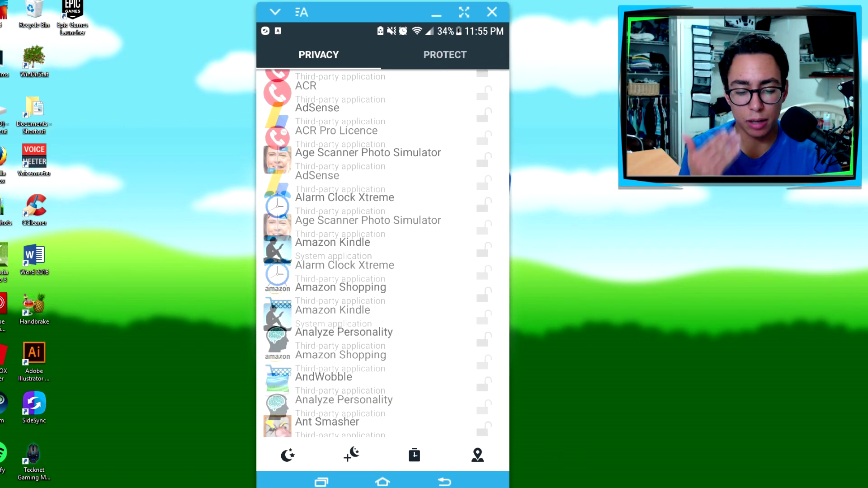
scroll(383, 271, down, 5)
scroll(383, 272, down, 5)
scroll(383, 272, down, 3)
scroll(382, 272, up, 5)
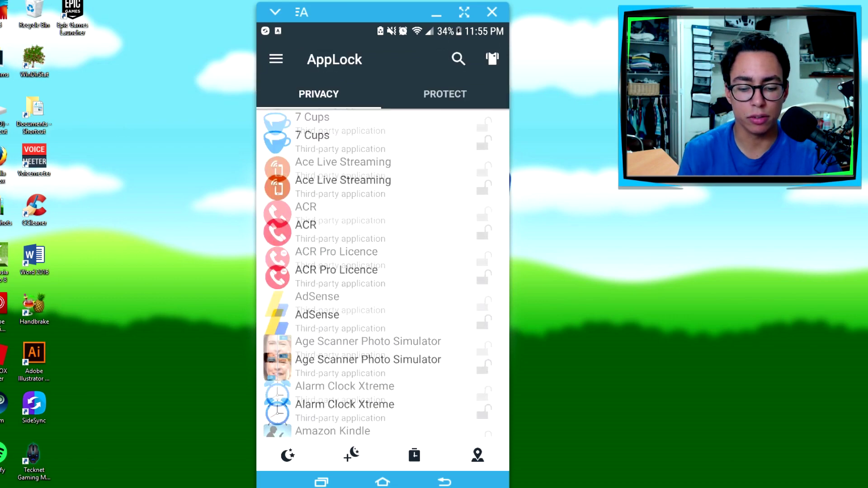
scroll(383, 271, up, 5)
scroll(383, 271, up, 5)
scroll(383, 271, up, 5)
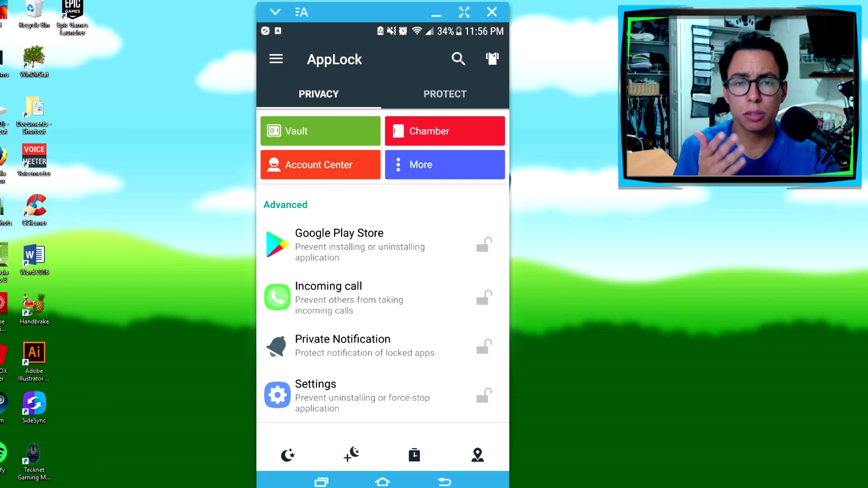
scroll(383, 272, down, 1)
scroll(383, 271, down, 1)
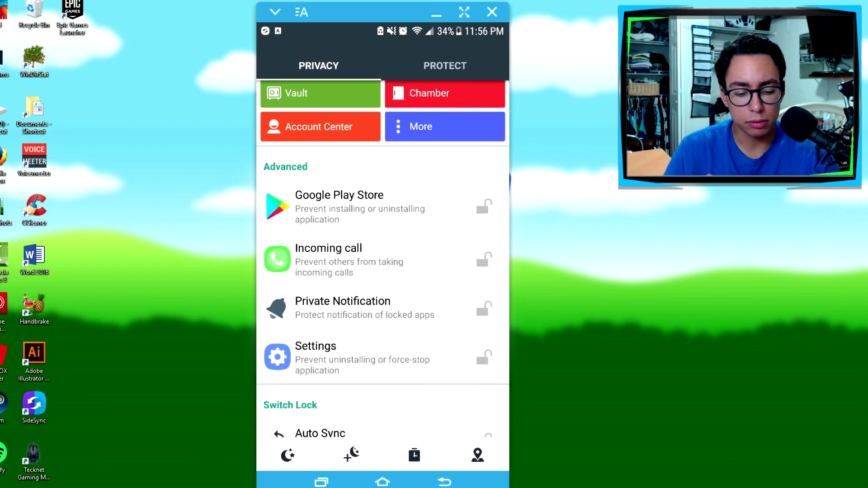
scroll(383, 271, up, 2)
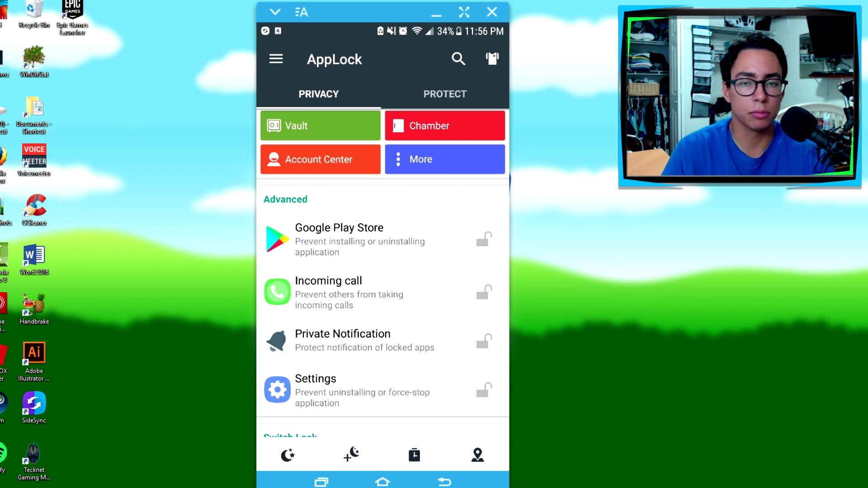
click(484, 239)
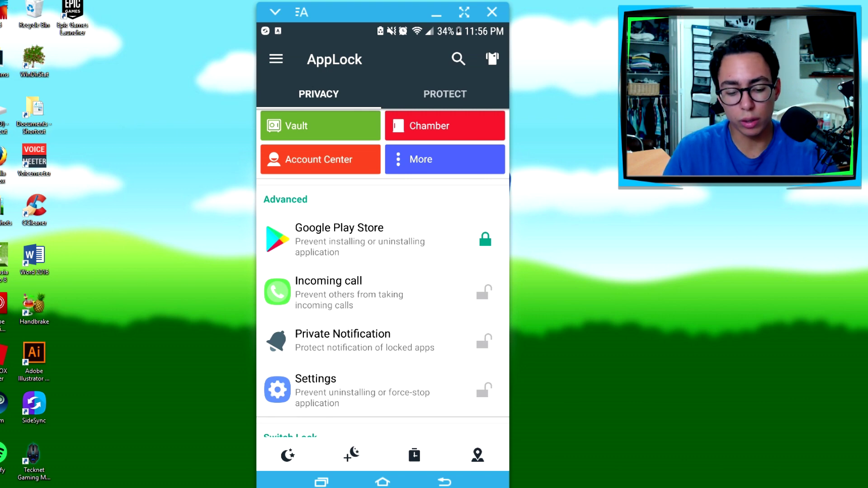
click(484, 238)
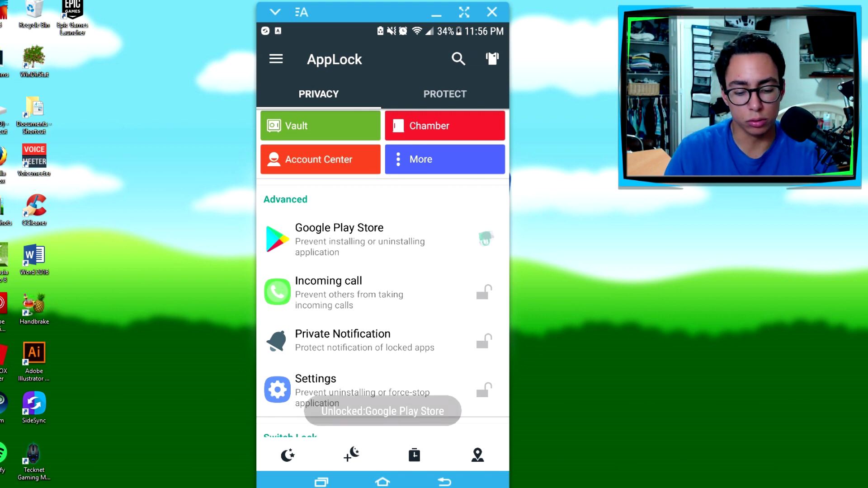
scroll(382, 305, down, 1)
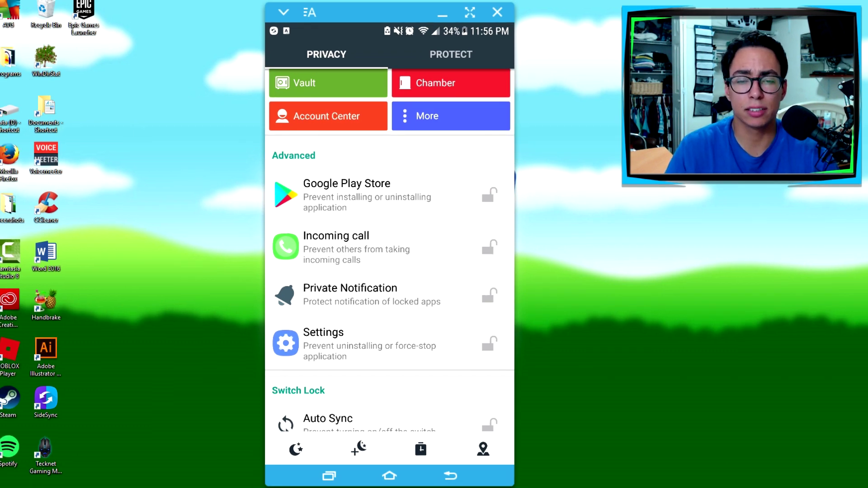
click(489, 248)
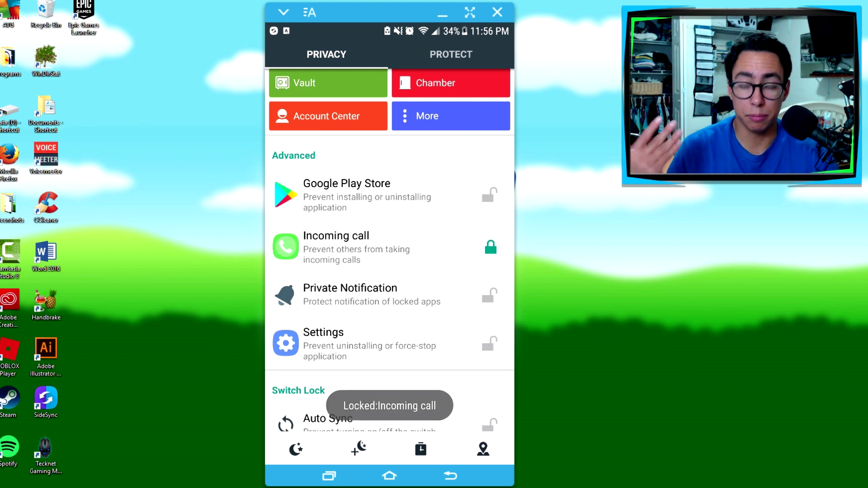
click(489, 247)
scroll(389, 272, down, 2)
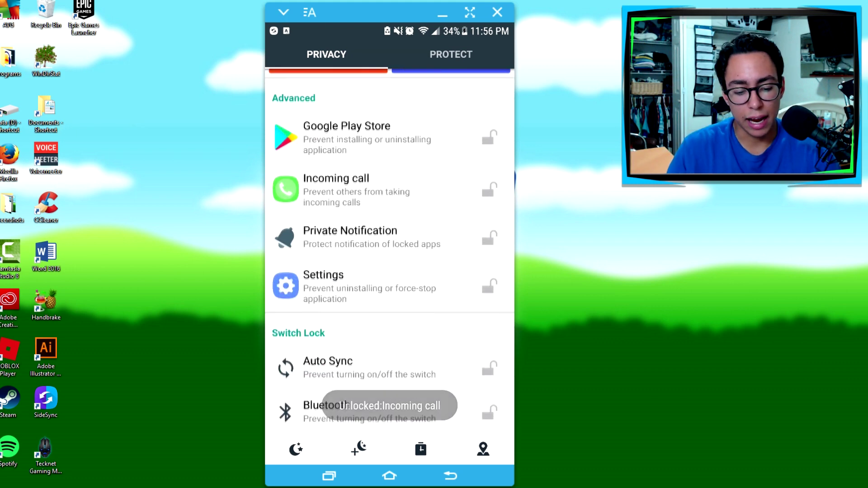
scroll(390, 271, down, 3)
scroll(389, 272, down, 2)
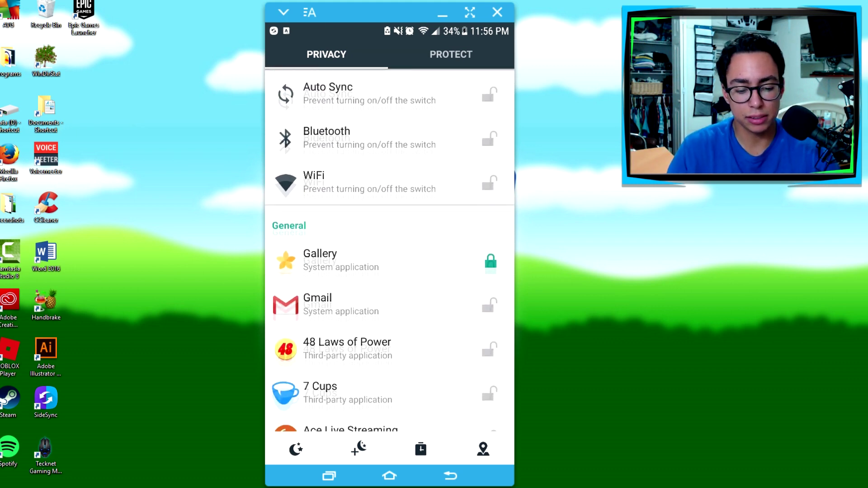
scroll(390, 272, down, 2)
scroll(389, 272, down, 3)
scroll(389, 271, down, 2)
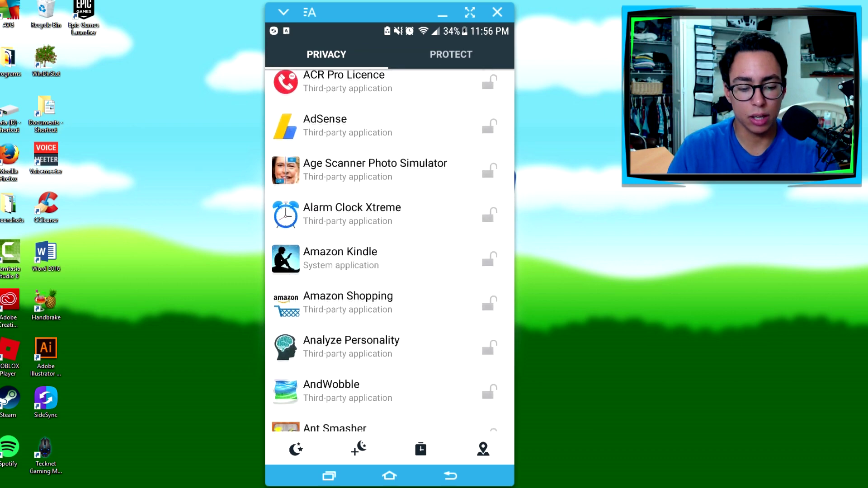
scroll(390, 272, up, 8)
scroll(389, 271, up, 3)
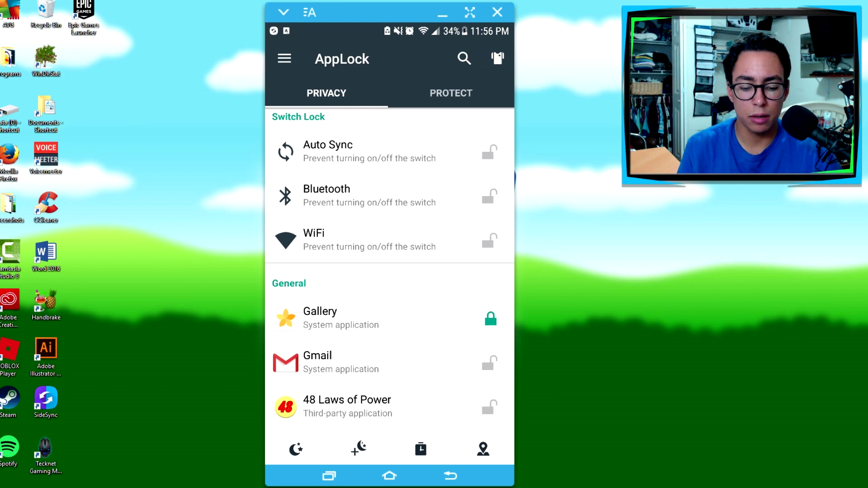
Leave AppLock for the phone's home screen, with Gallery still locked.
click(390, 475)
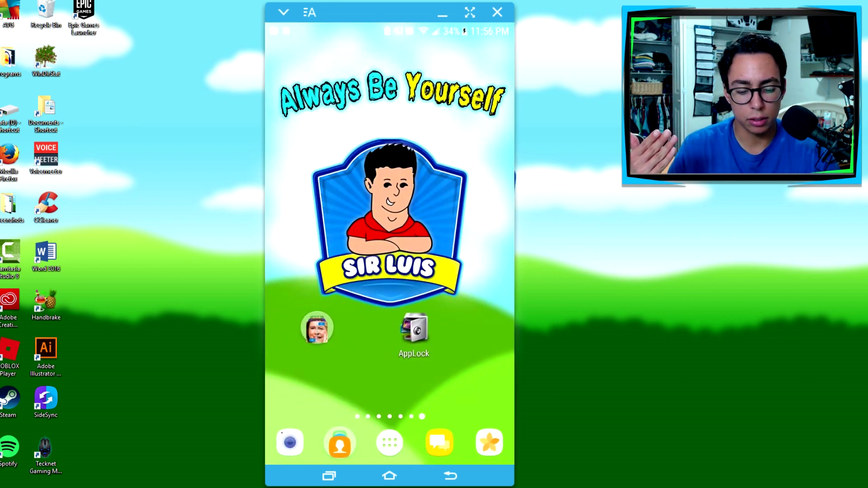
click(491, 444)
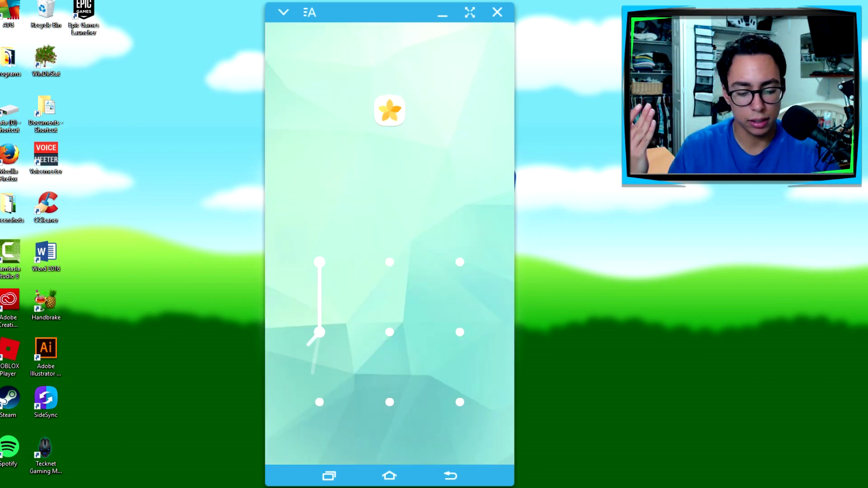
drag(320, 262, 459, 402)
scroll(389, 271, down, 3)
scroll(389, 272, up, 3)
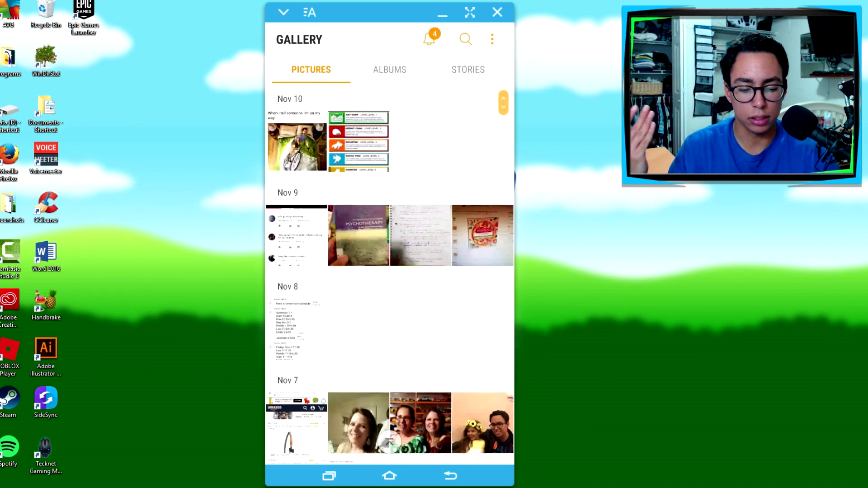
click(328, 476)
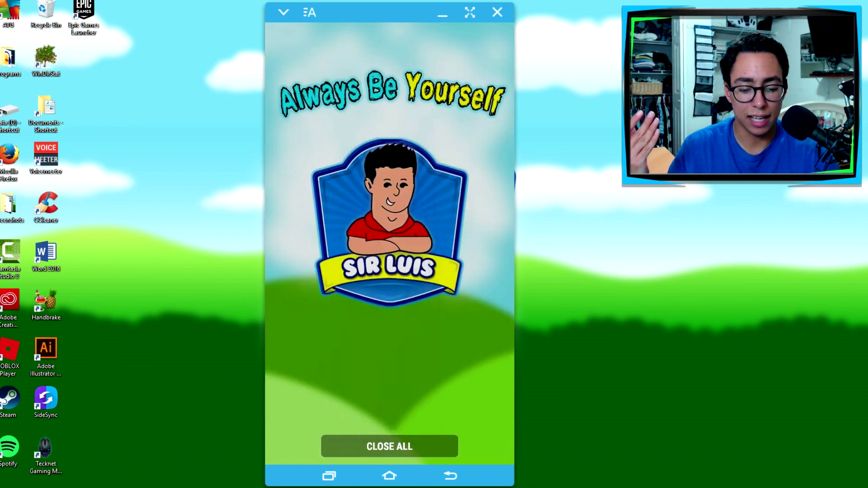
click(389, 454)
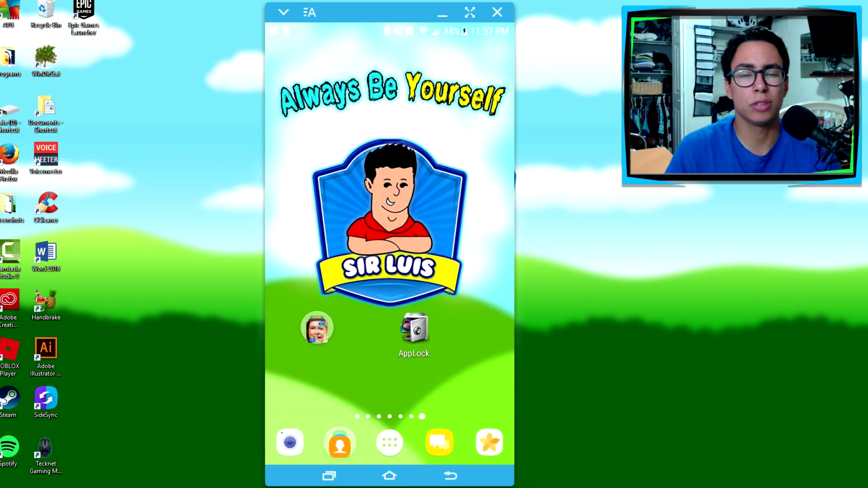